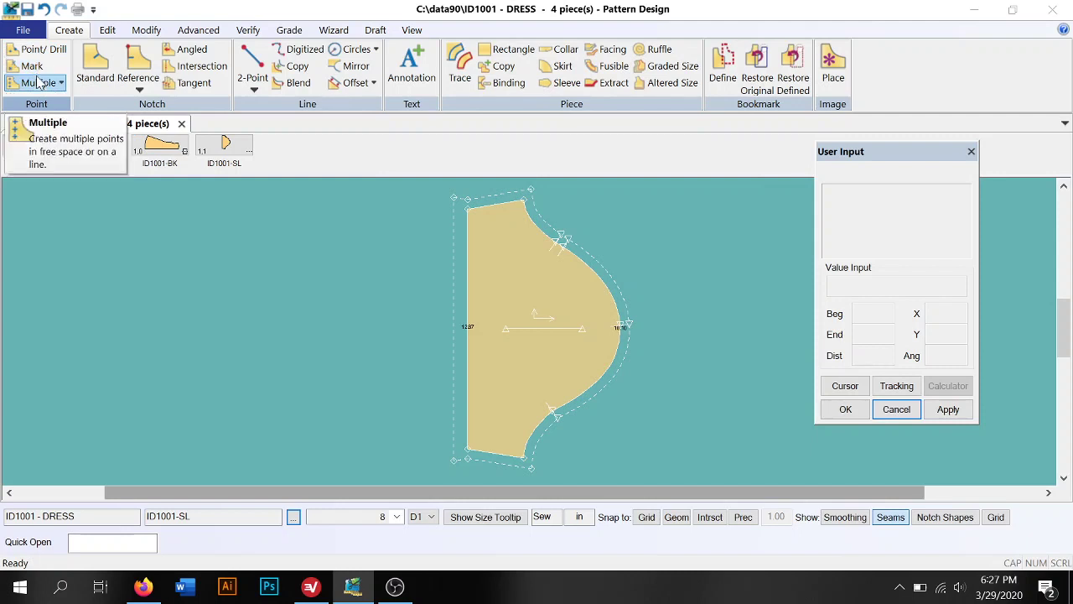
Step: Add 12 drill points between the ends of the sleeve's straight hem edge, with points on both ends, and undo the addition
click(46, 83)
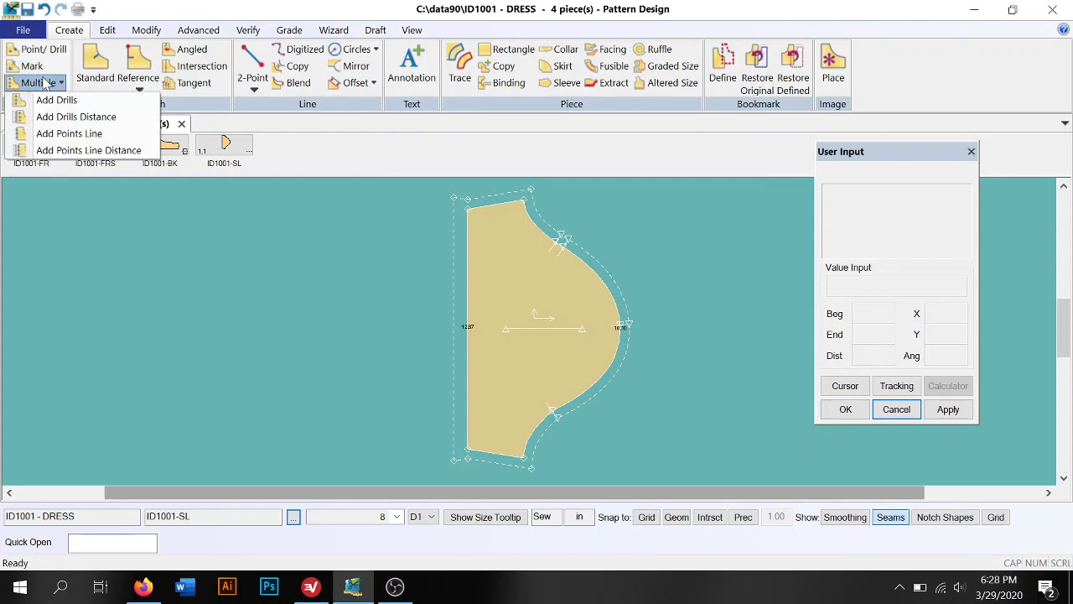
click(52, 133)
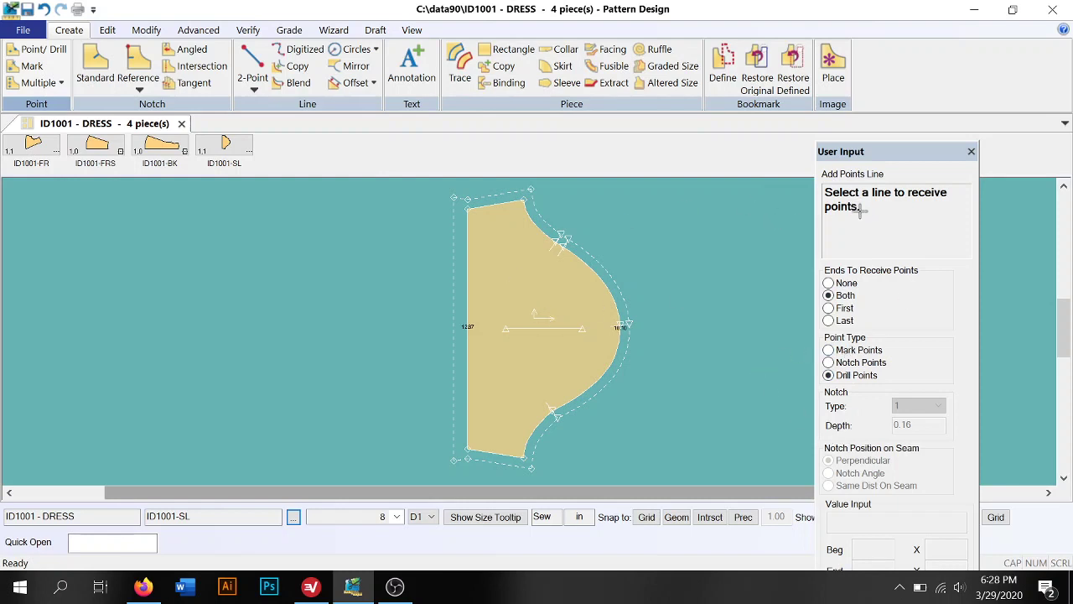
click(470, 262)
drag(896, 153, 884, 35)
click(831, 527)
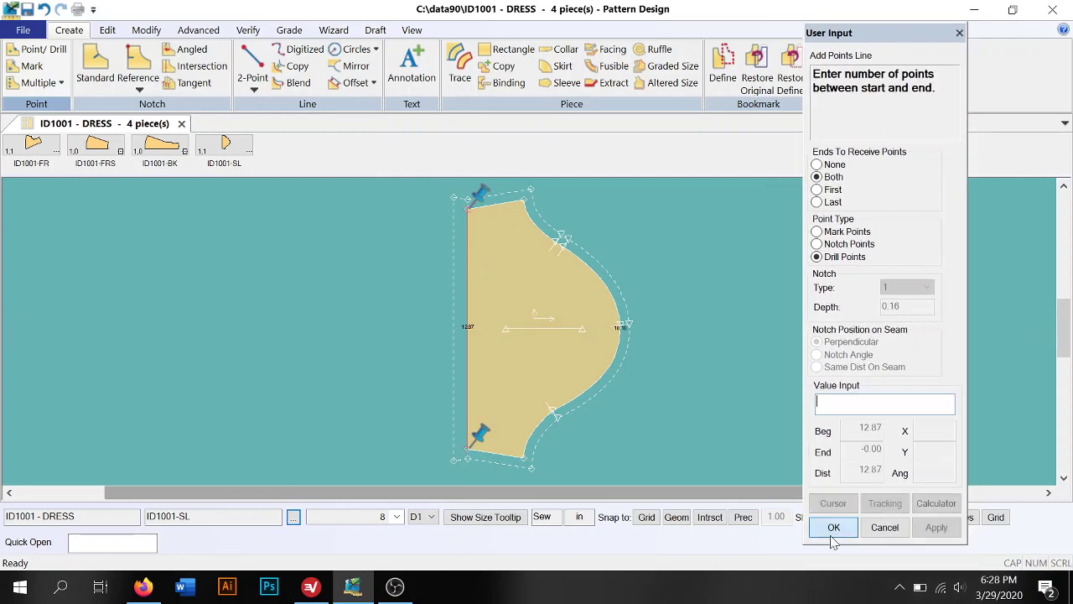
text(12)
click(827, 534)
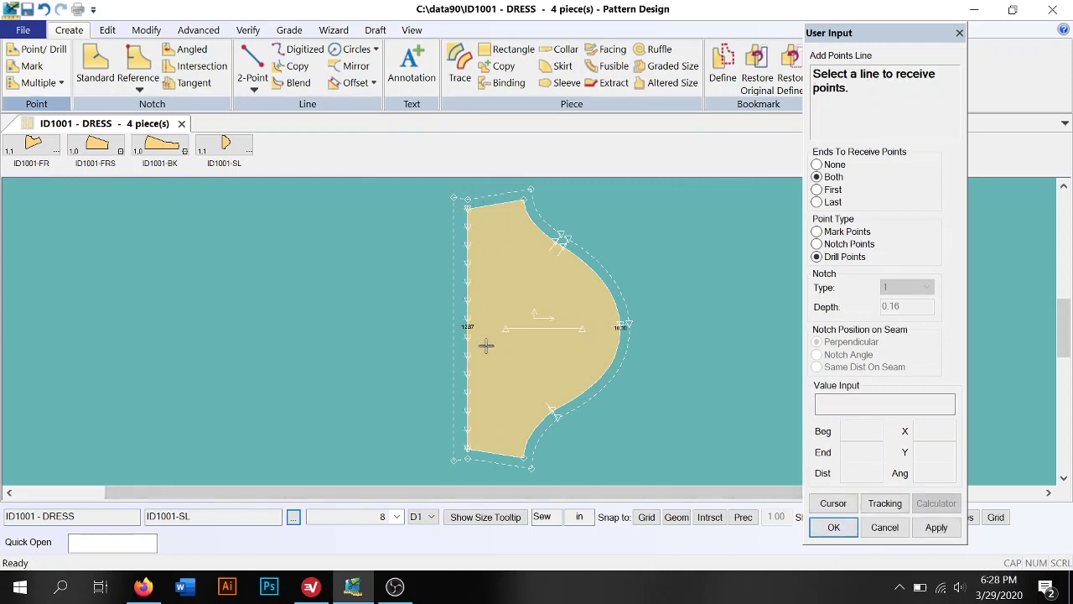
click(959, 32)
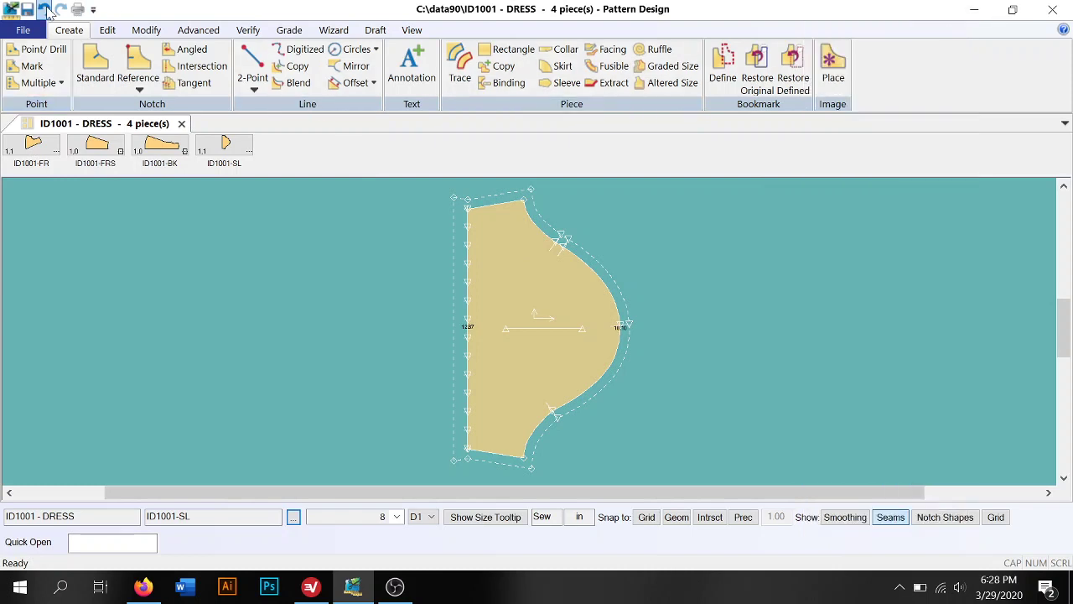
click(45, 9)
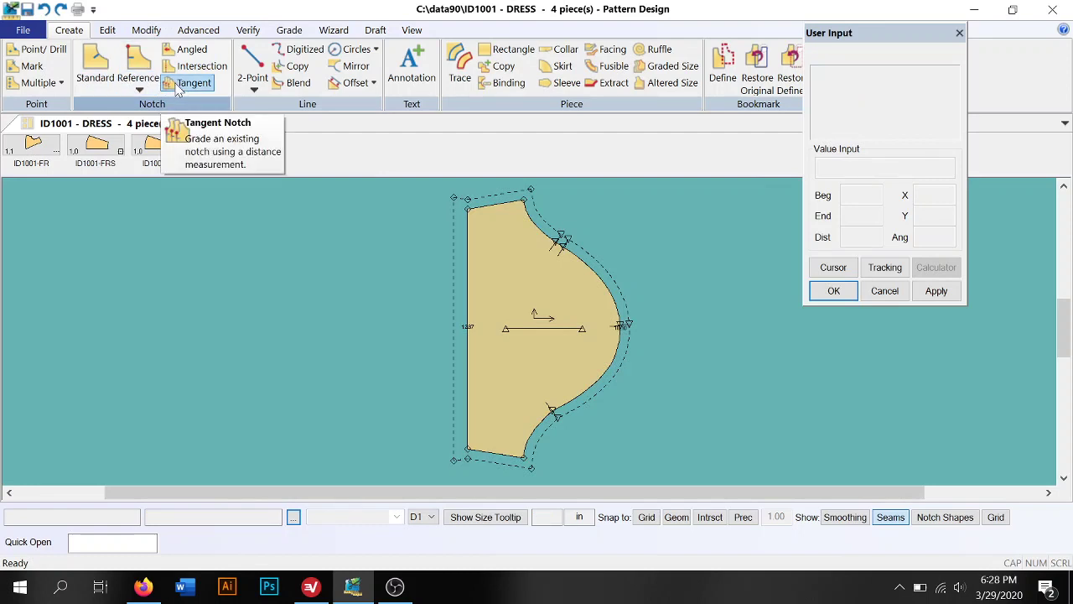
Step: Draw a 2-point line about 6.6 in long from the sleeve's hem edge to its cap curve, and undo it
click(251, 68)
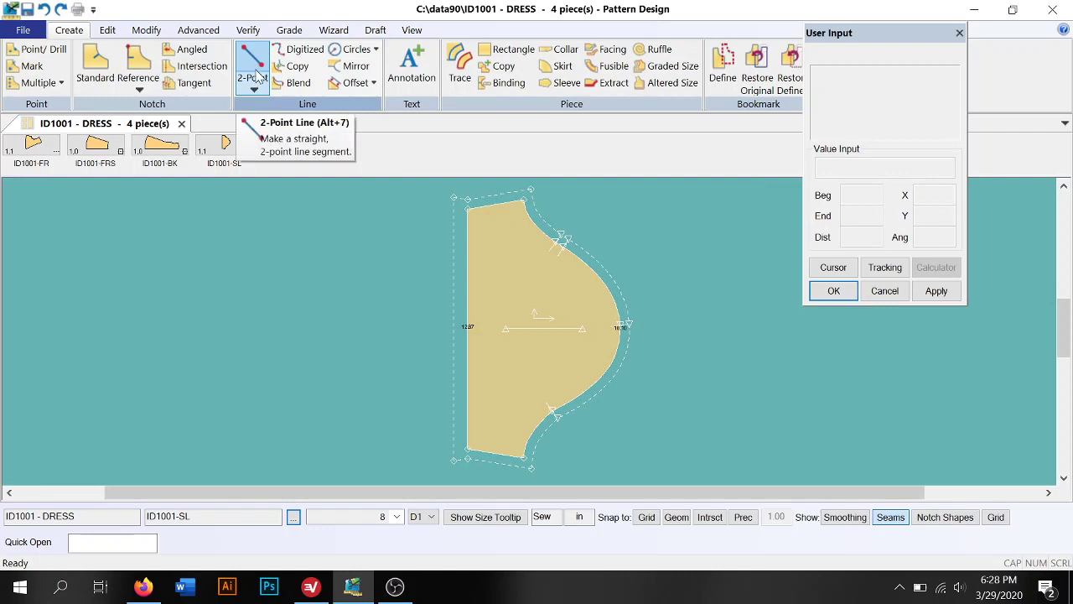
click(255, 85)
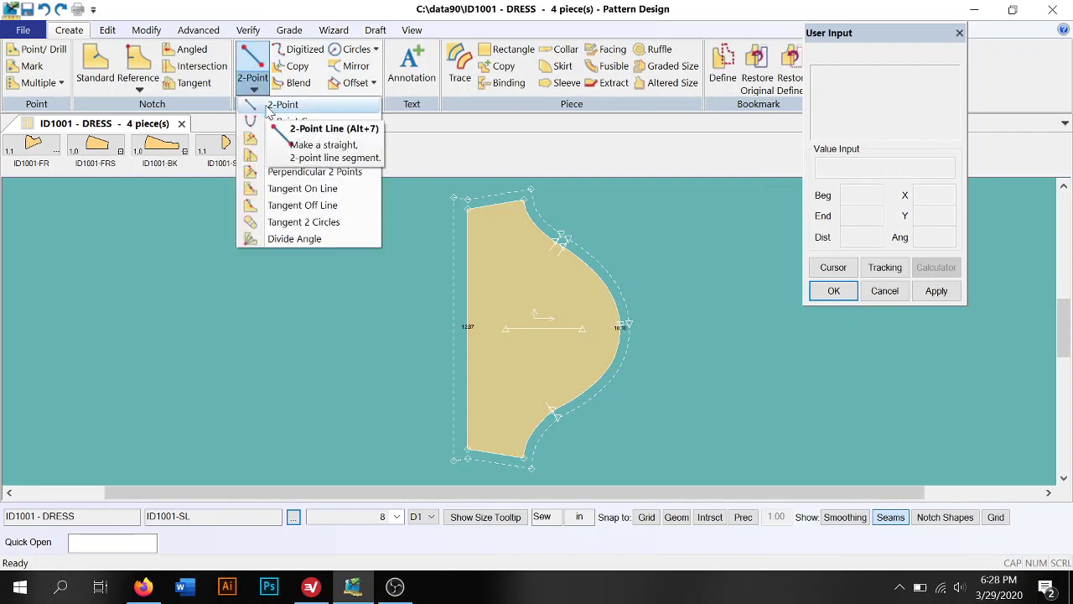
click(268, 107)
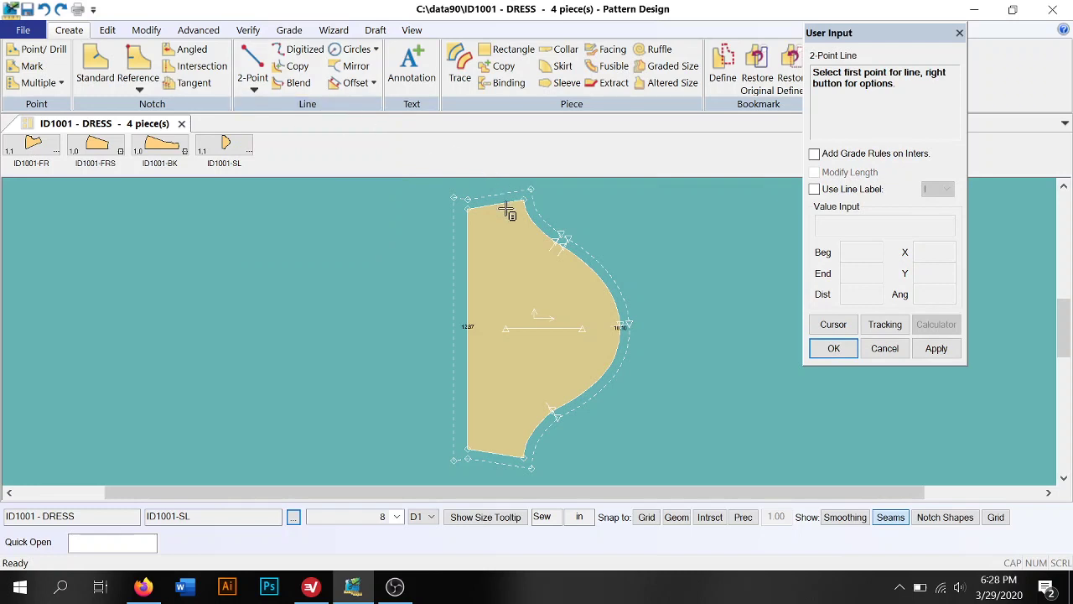
click(468, 296)
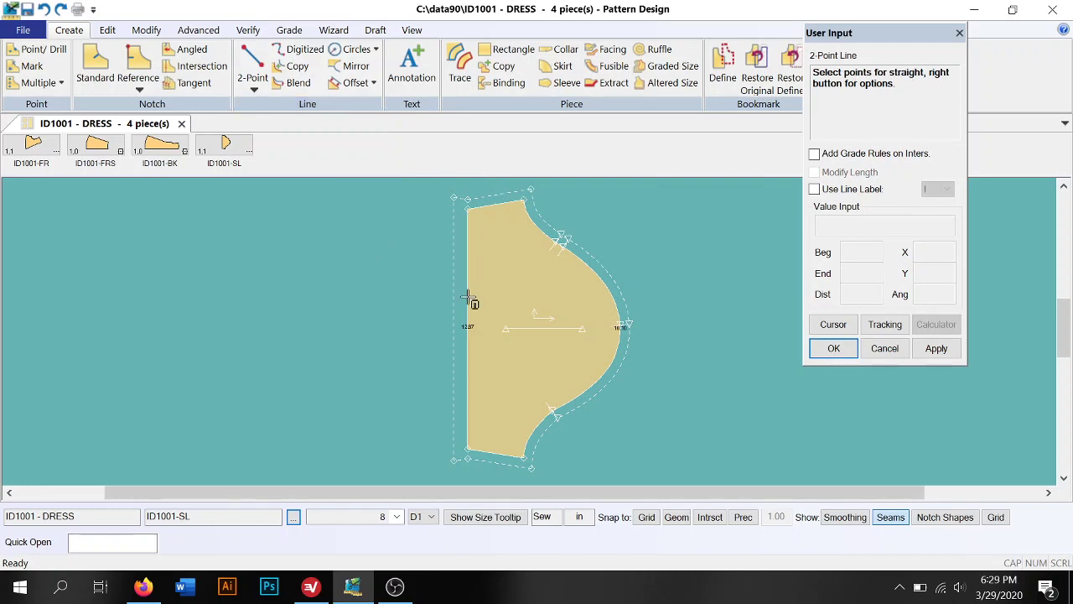
click(587, 267)
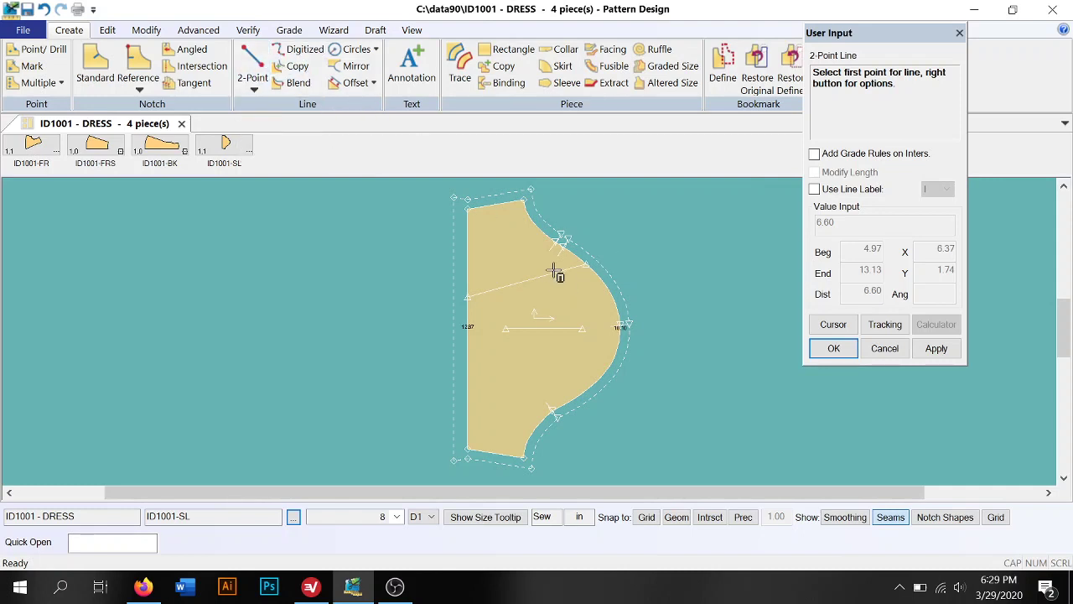
click(43, 9)
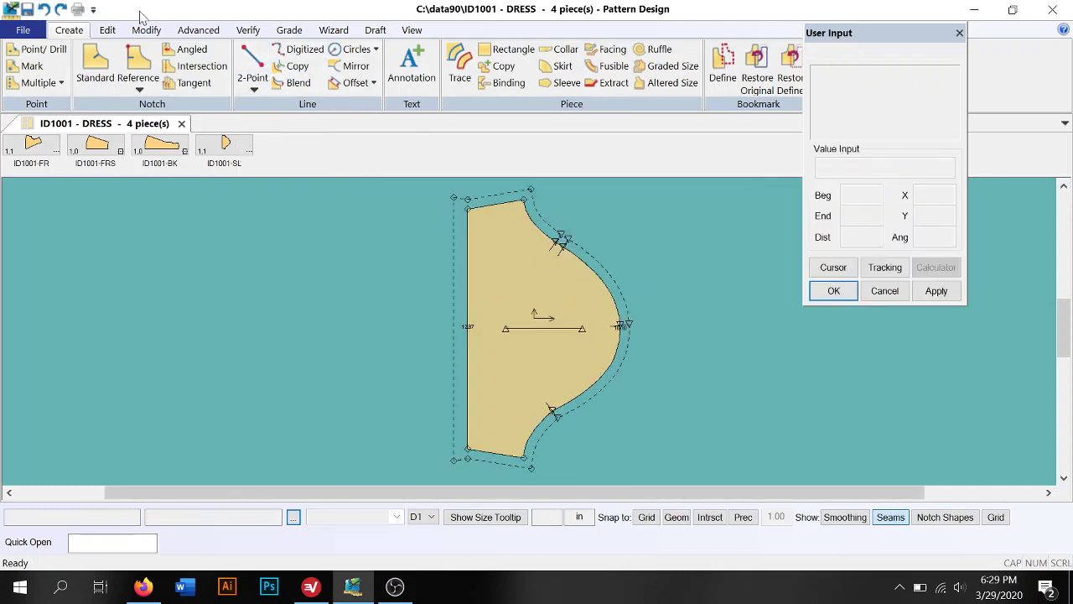
Step: Draw a 2-point curve about 13.54 in long between the sleeve's hem corners, bowed outward past the hem, and undo it
click(253, 88)
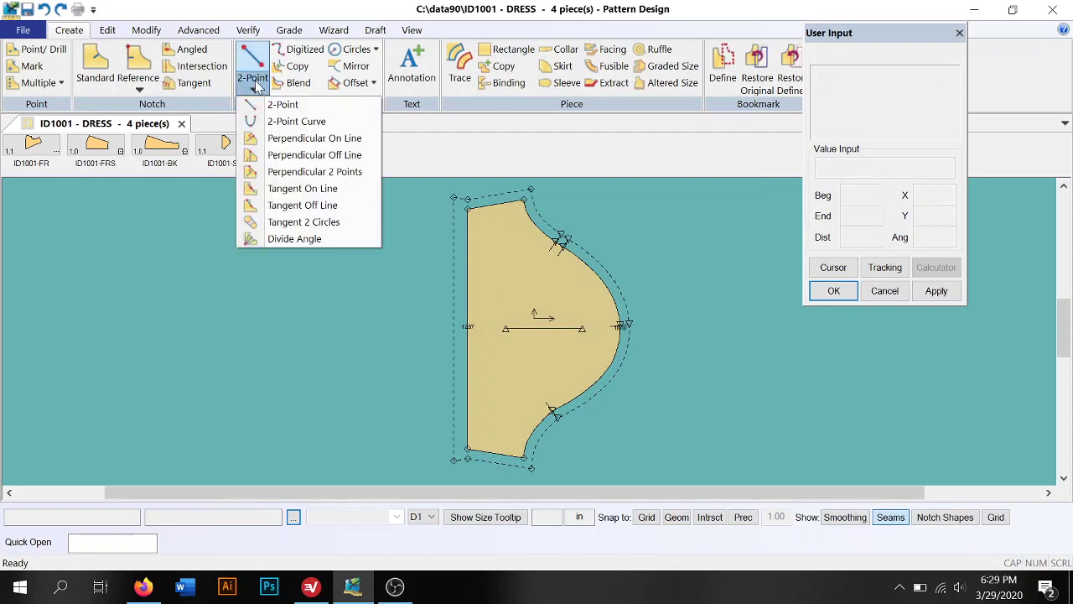
click(282, 128)
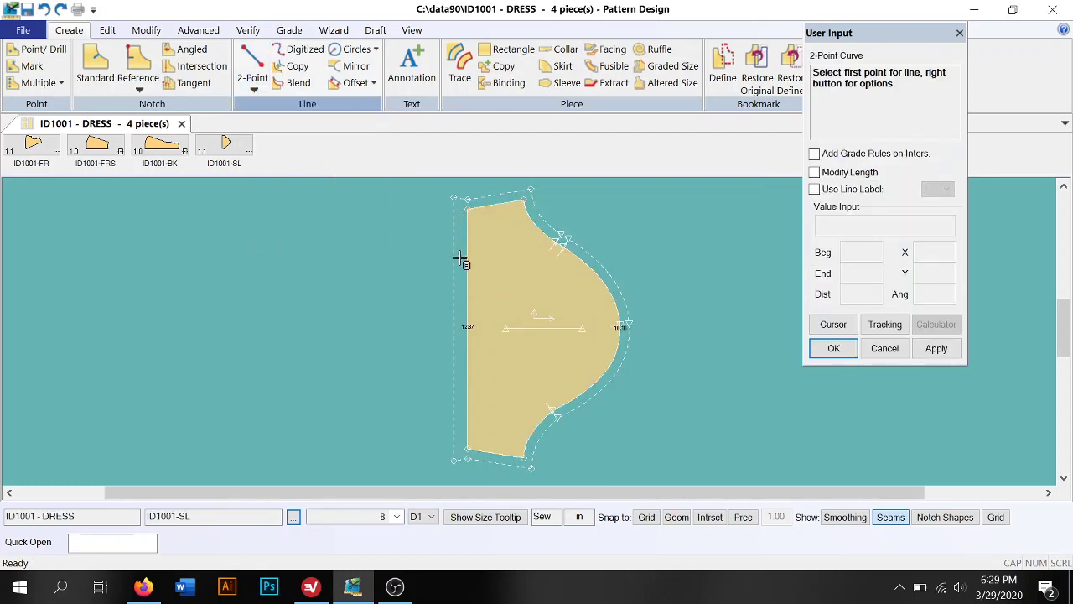
click(467, 205)
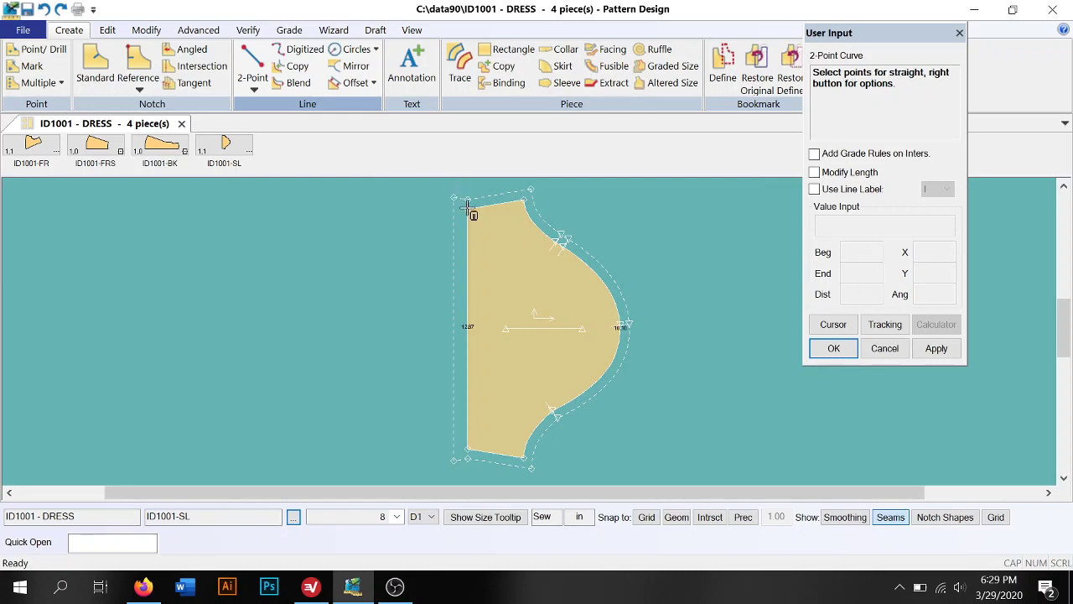
click(468, 456)
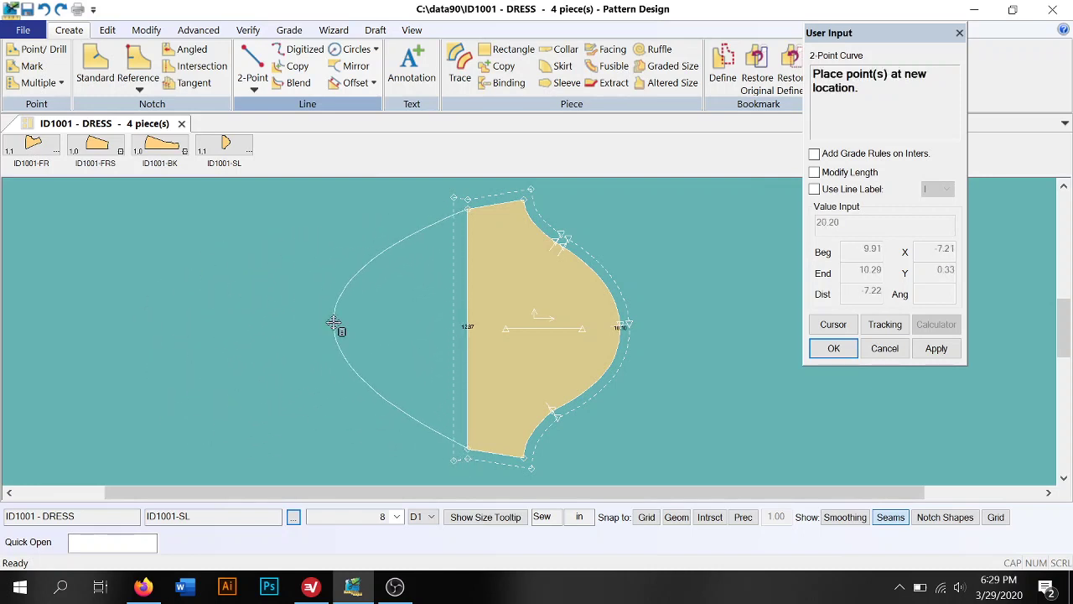
click(433, 333)
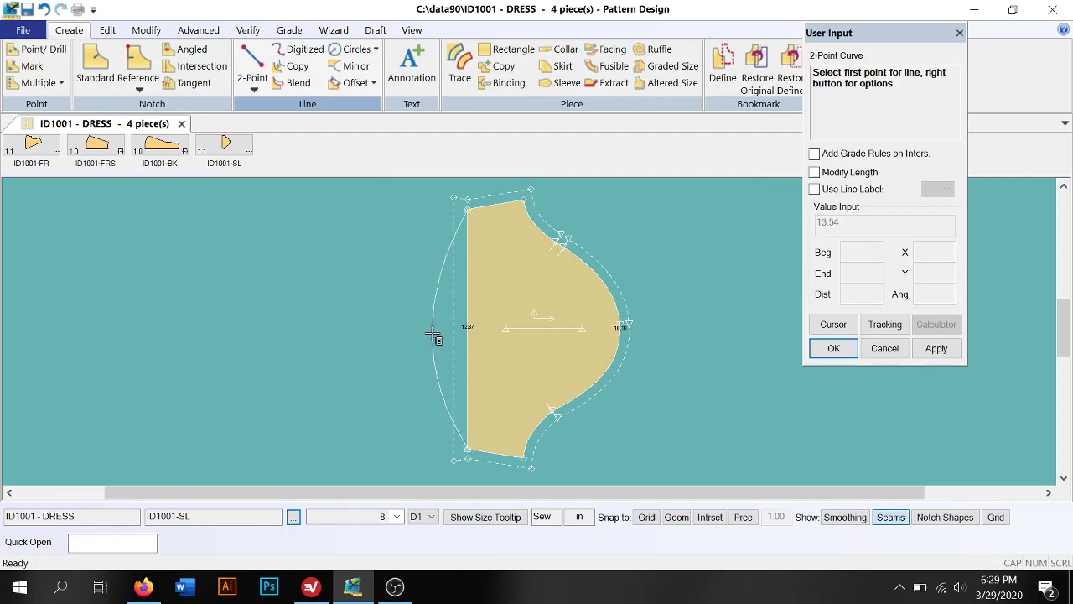
click(44, 9)
click(44, 9)
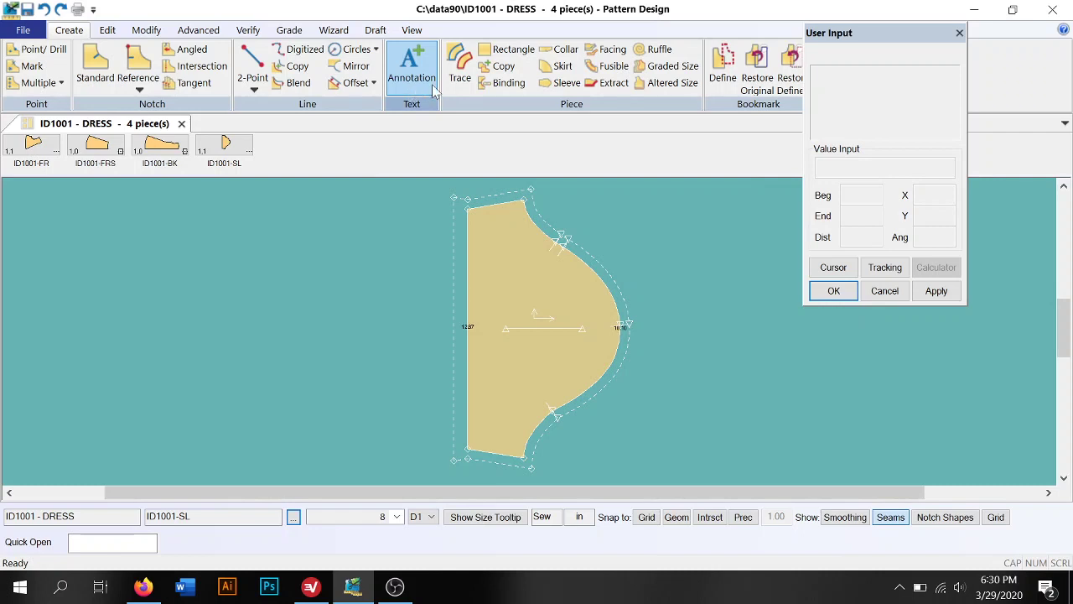
Step: Try to trace a new piece from the sleeve's upper side seam and cap curve
click(458, 76)
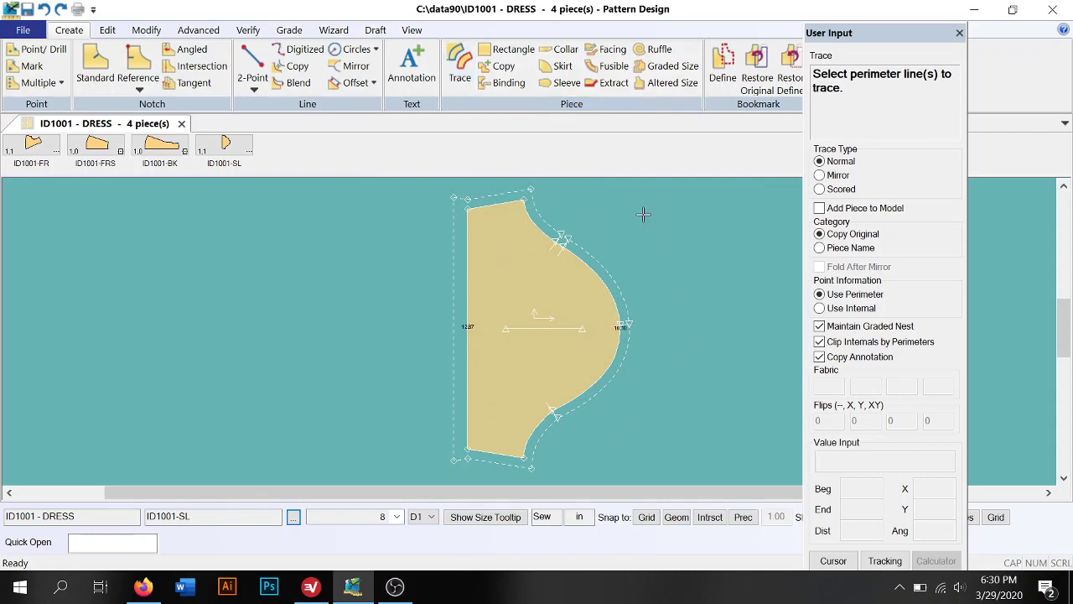
click(495, 203)
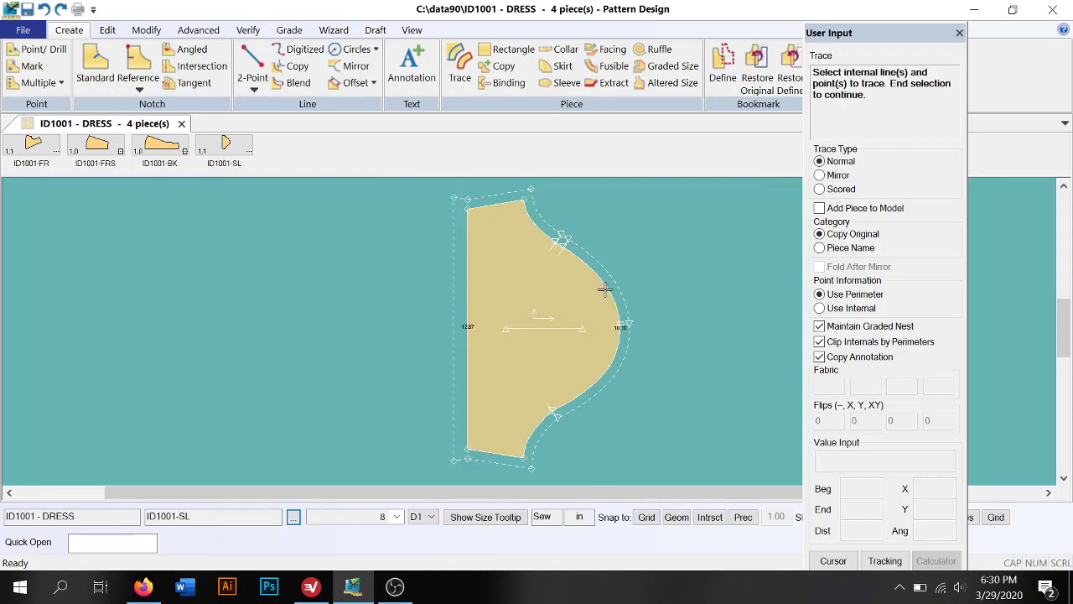
click(542, 297)
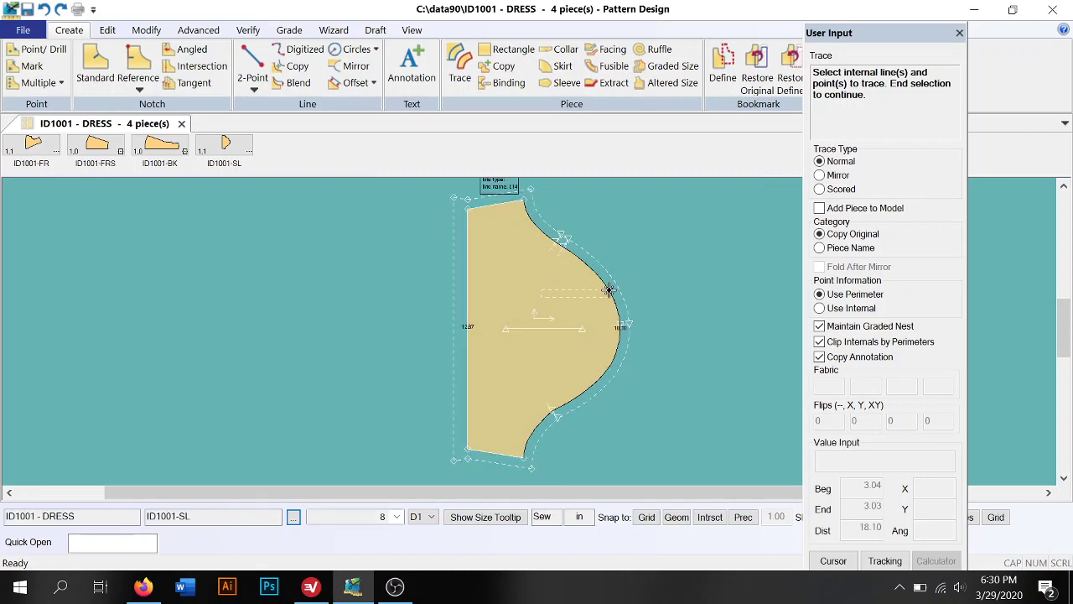
click(597, 372)
right_click(597, 372)
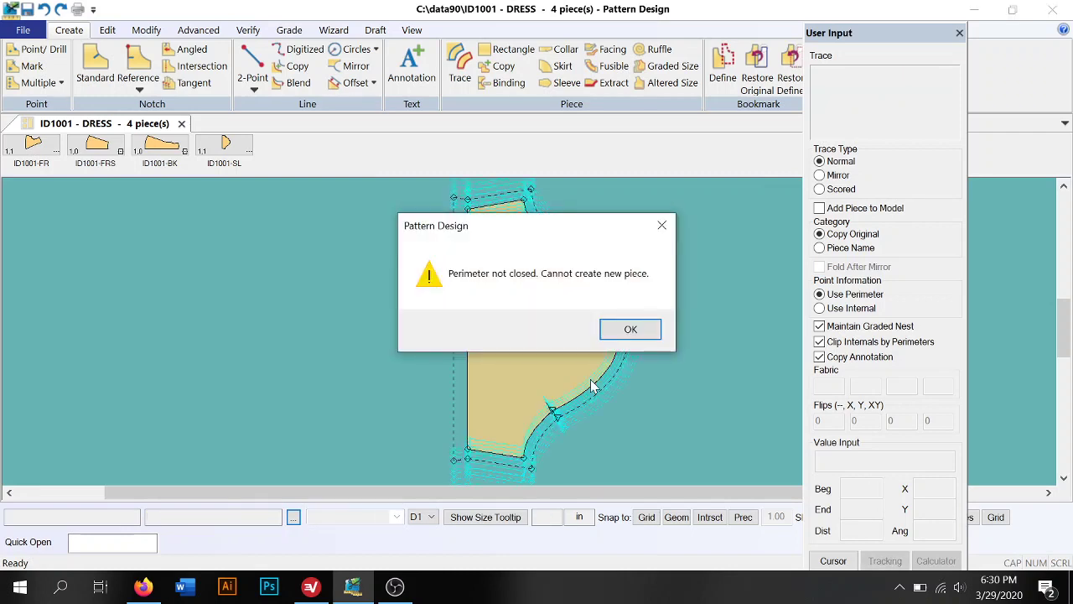
click(629, 330)
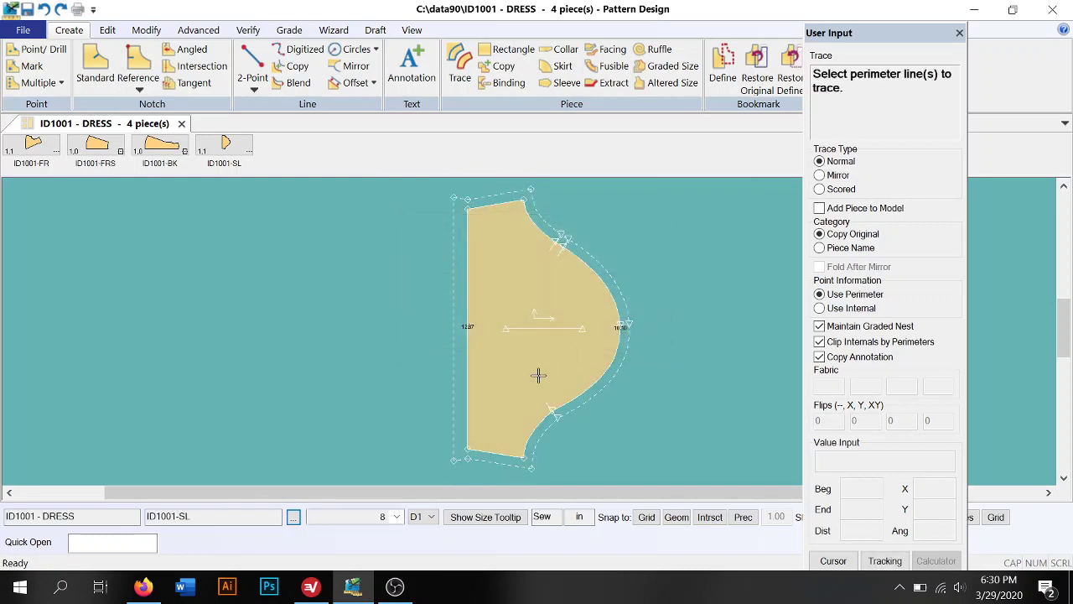
Step: Try to trace a new piece starting from the upper corner of the sleeve's hem edge
mouse_move(538, 374)
mouse_down()
mouse_move(381, 337)
mouse_move(522, 355)
mouse_up()
click(460, 69)
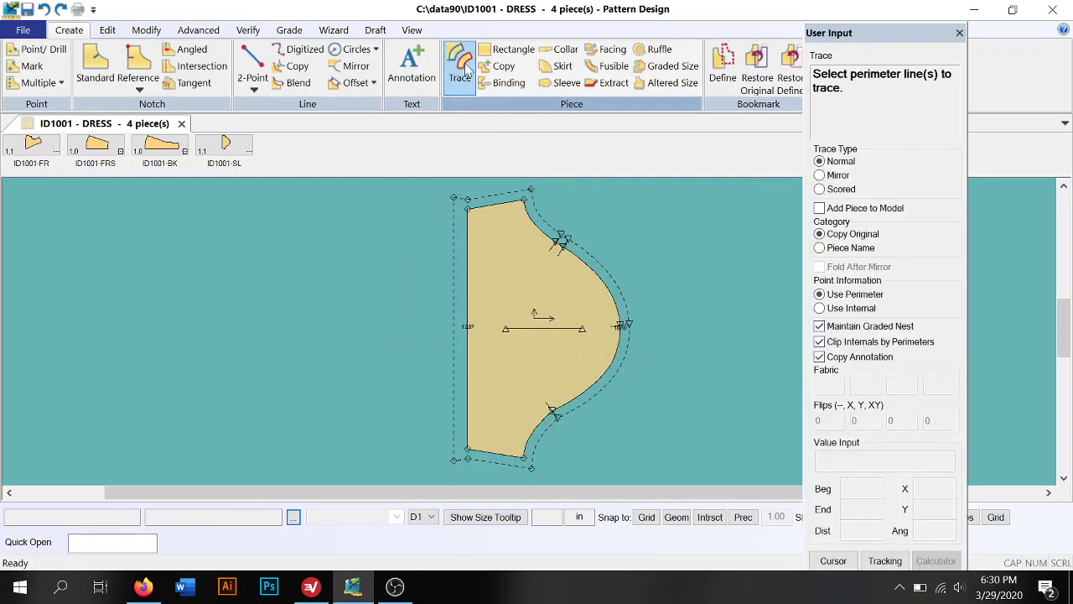
click(467, 210)
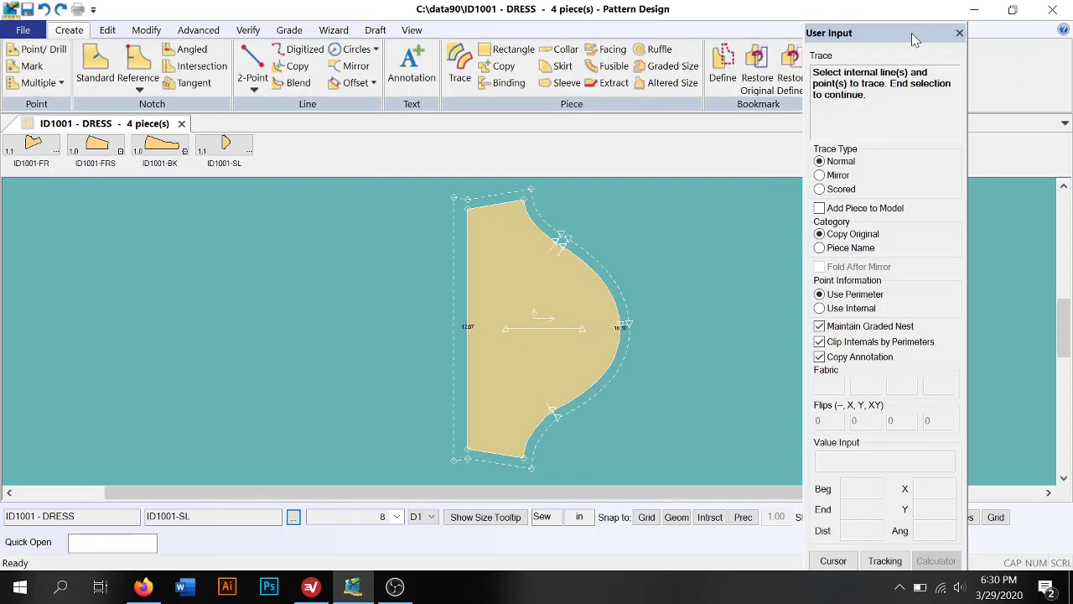
drag(916, 41, 914, 14)
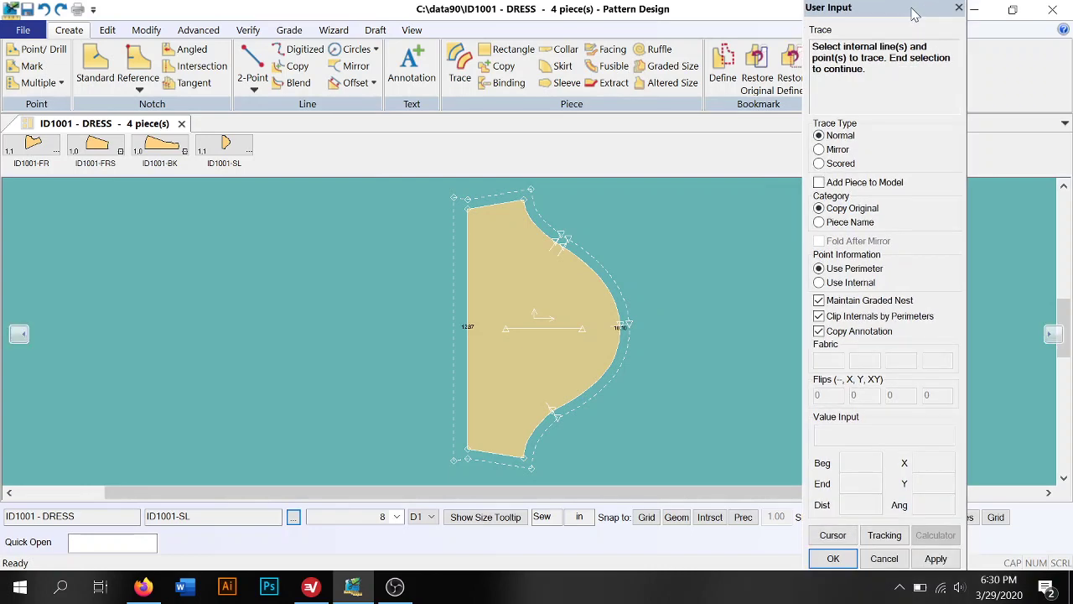
click(830, 559)
click(973, 330)
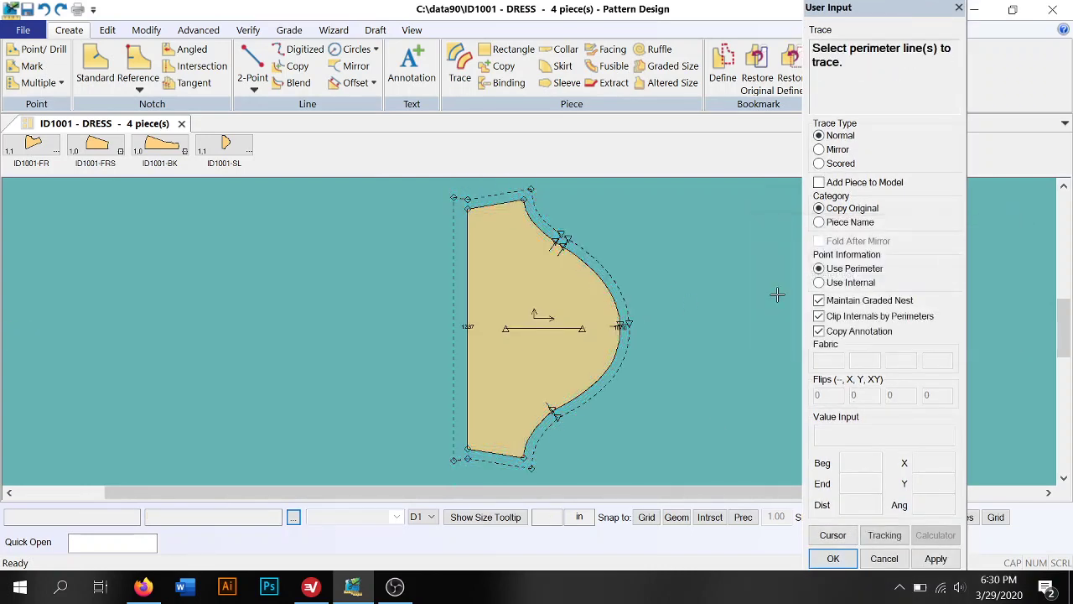
Step: Try to trace a new piece from the sleeve's cap curve and lower side seam, and leave the Trace command
click(613, 300)
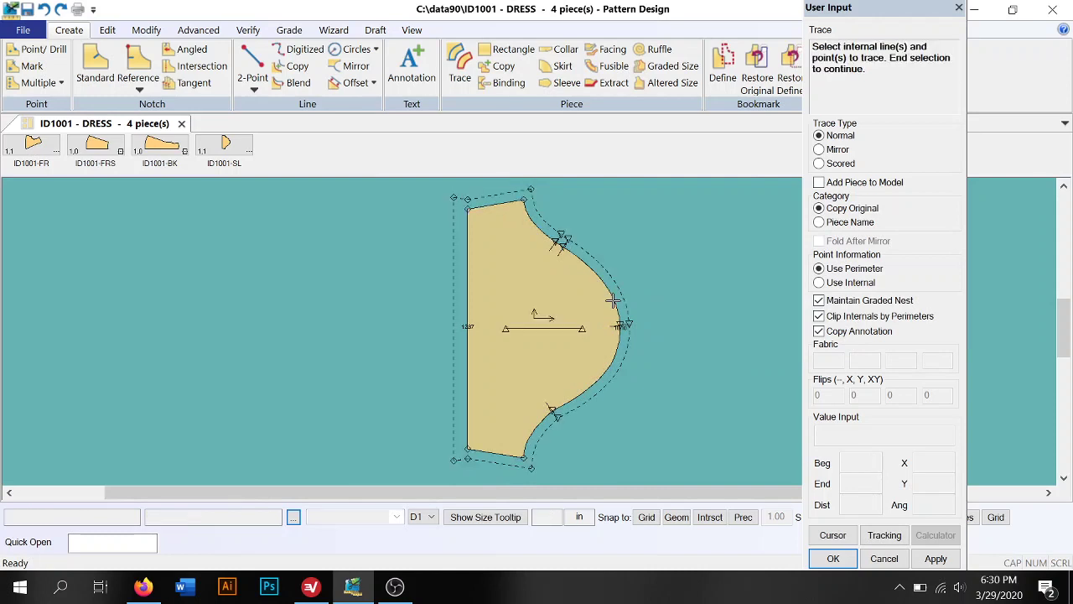
click(501, 456)
right_click(504, 461)
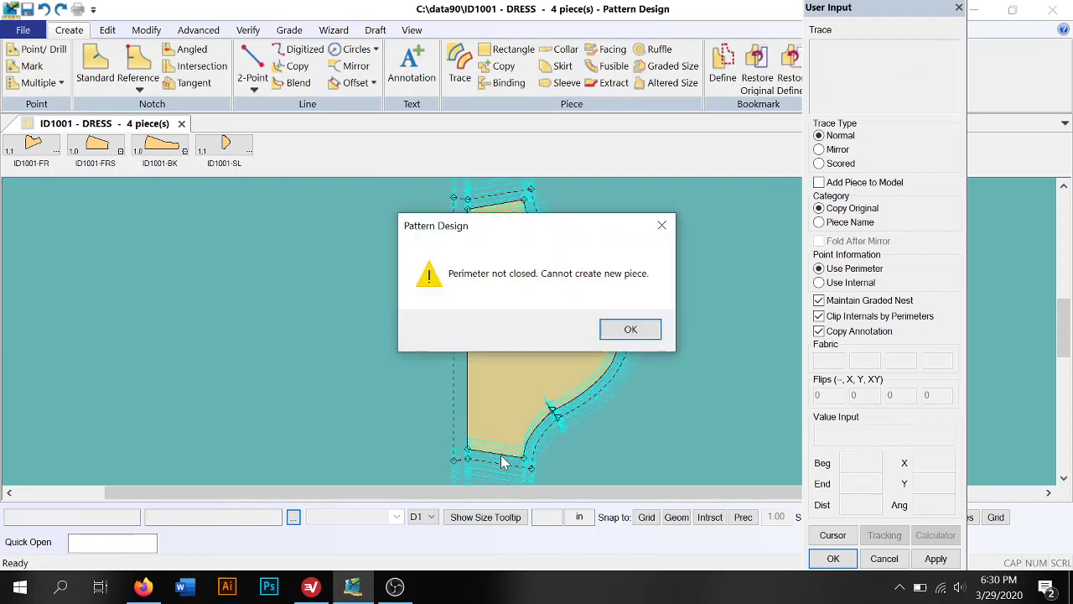
click(634, 335)
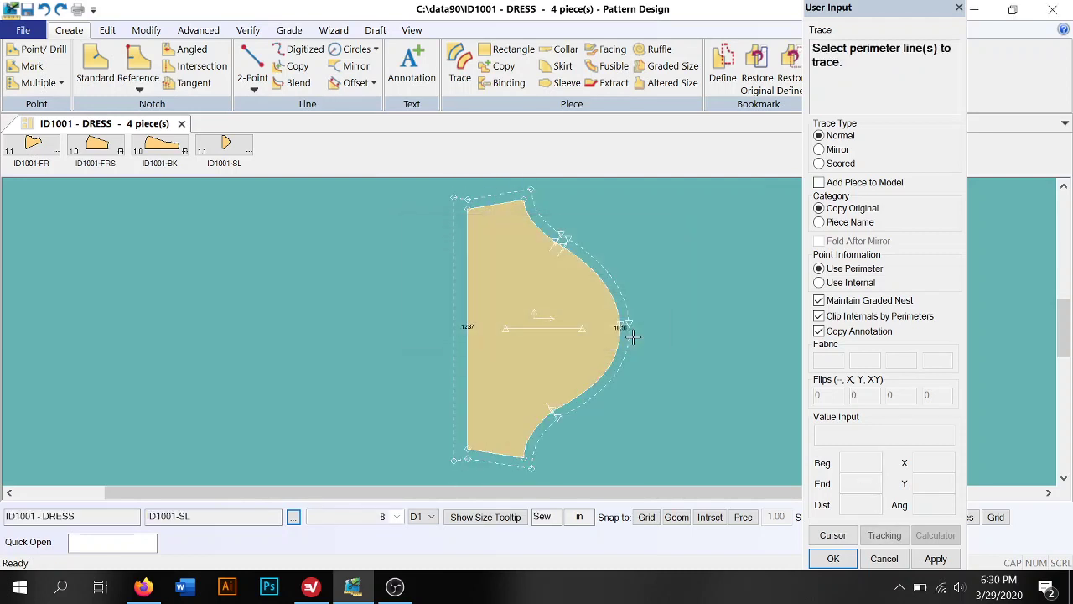
click(960, 7)
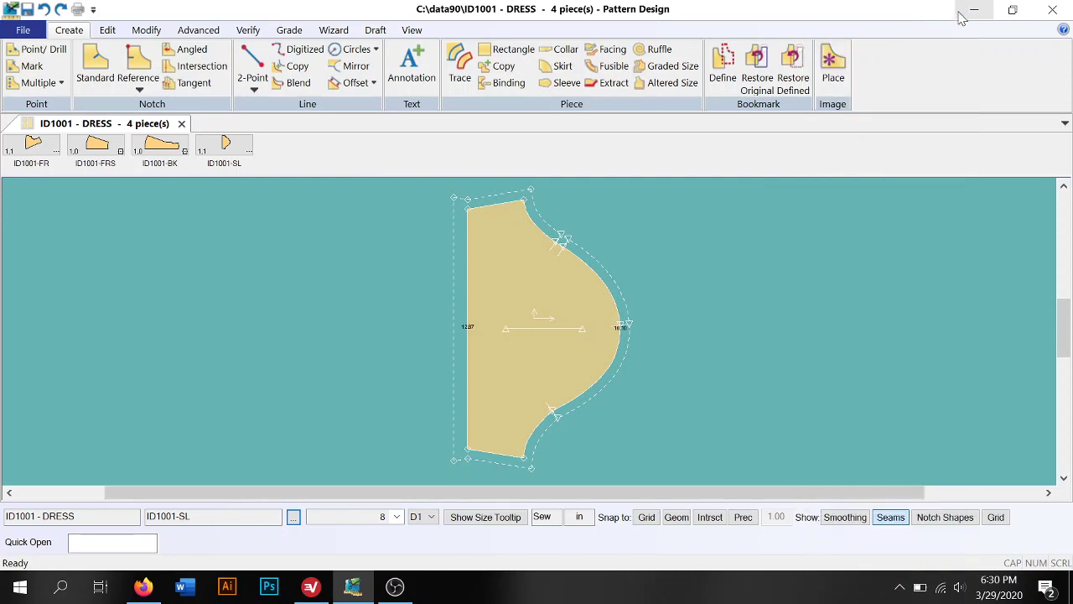
Step: Delete the sleeve piece from the work area
click(146, 29)
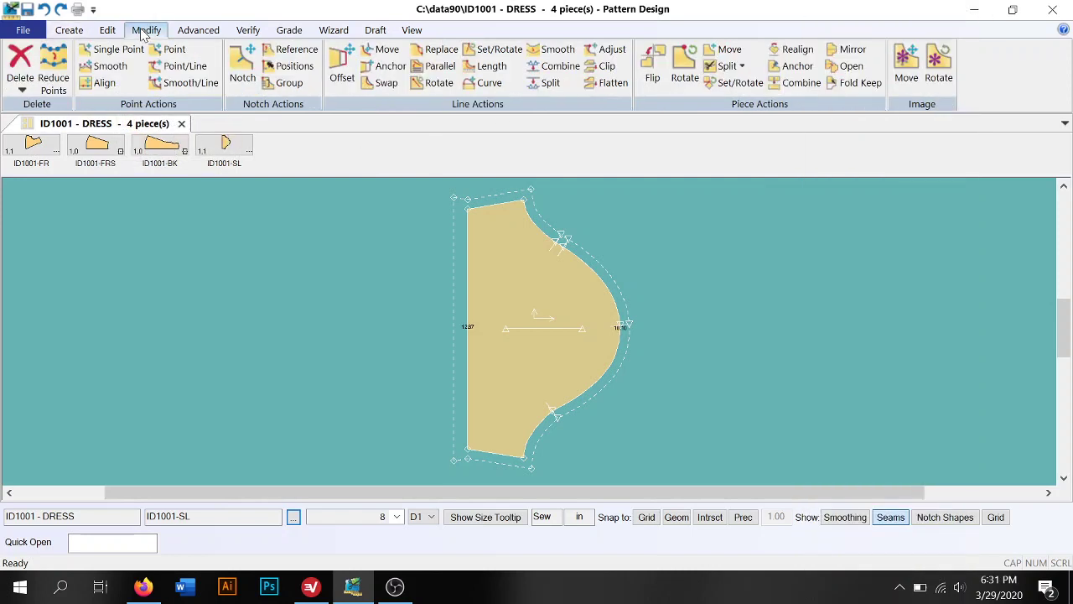
click(18, 70)
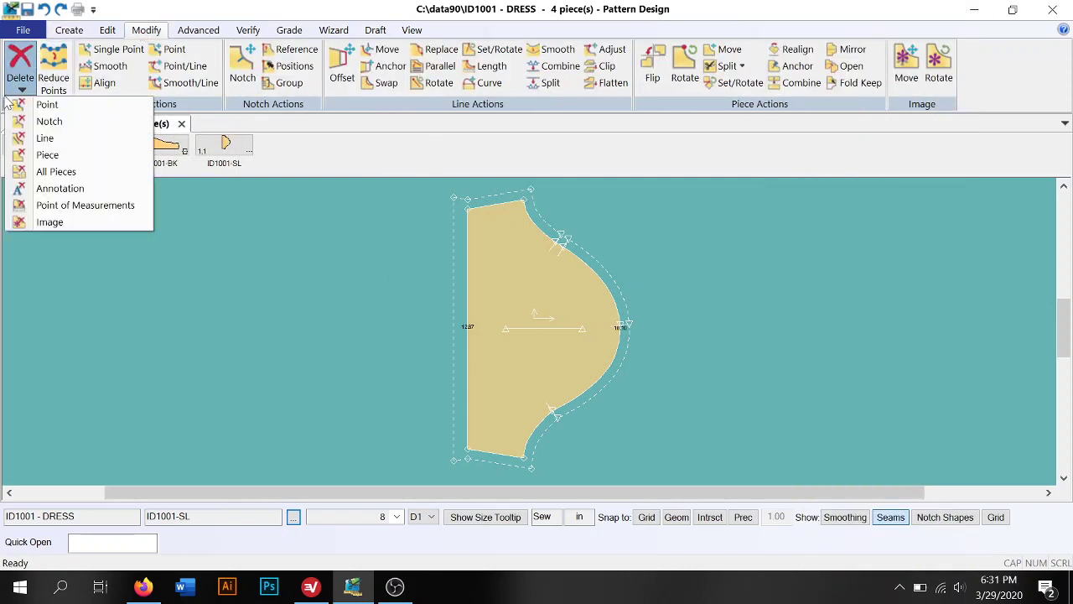
click(44, 159)
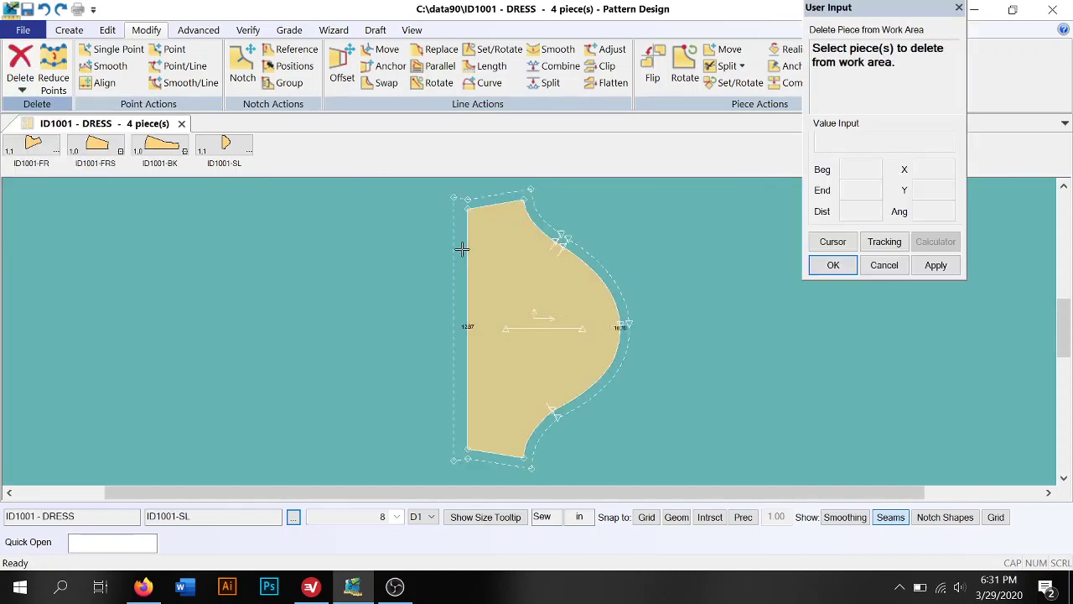
click(513, 271)
click(834, 265)
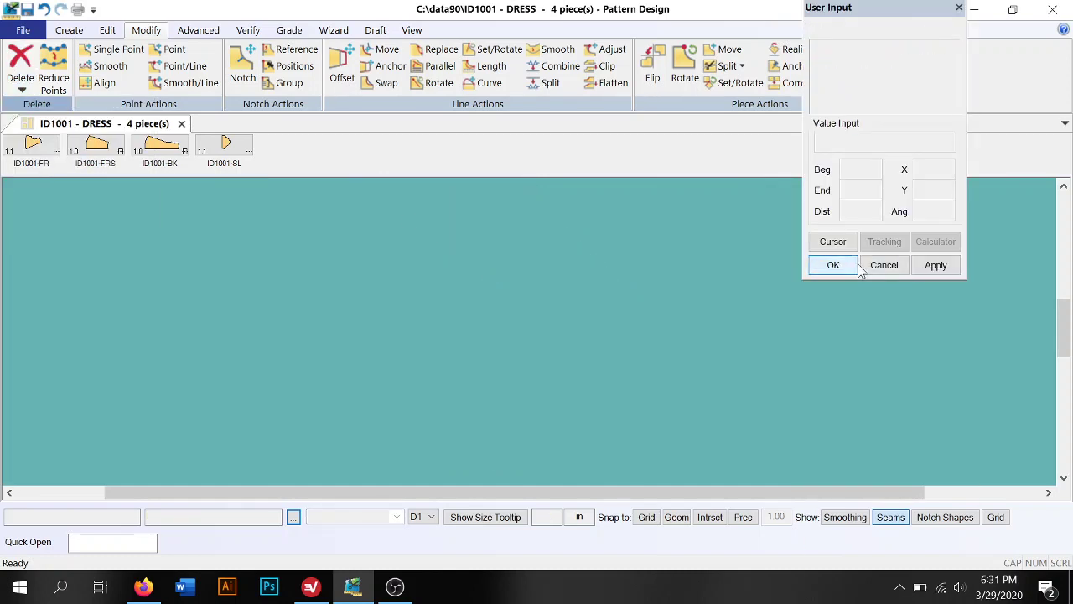
Step: Create a skirt piece named SKIRT with waist 12 and length 4, without adding it to the model
drag(893, 8, 958, 77)
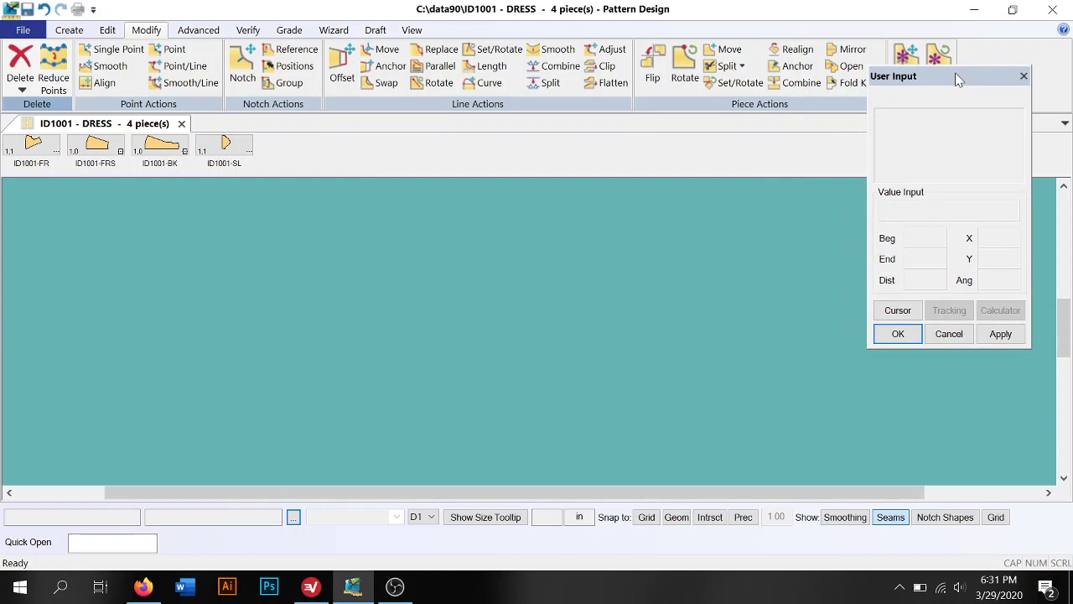
click(69, 29)
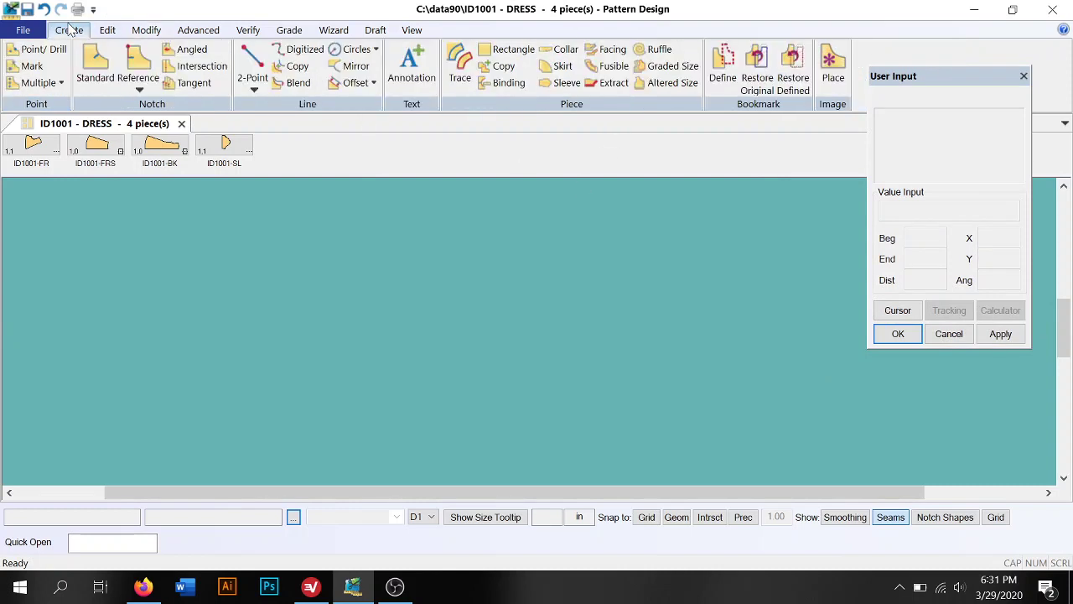
click(563, 67)
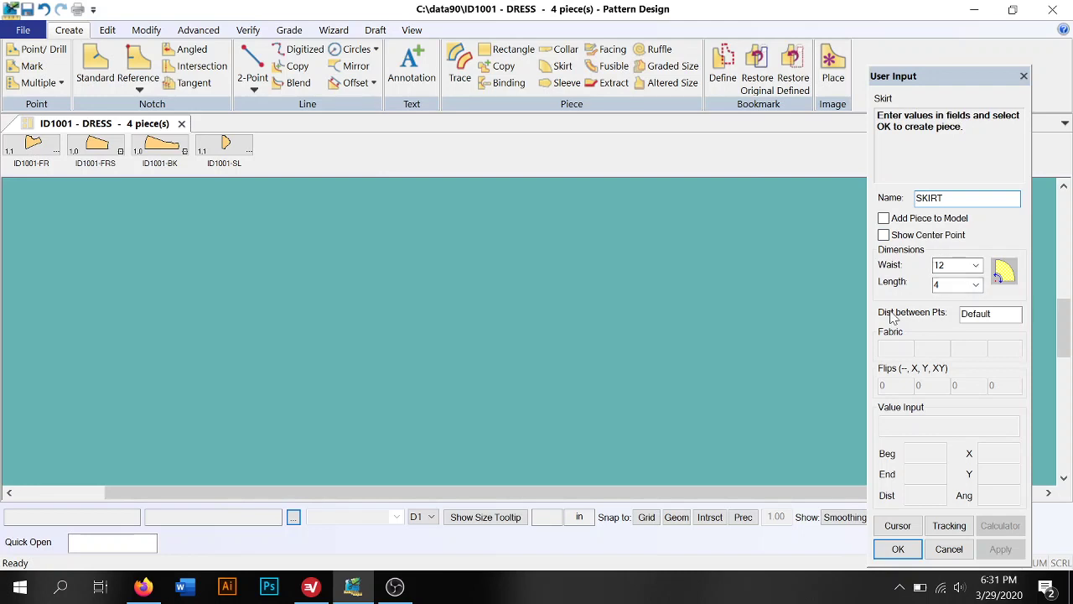
click(896, 551)
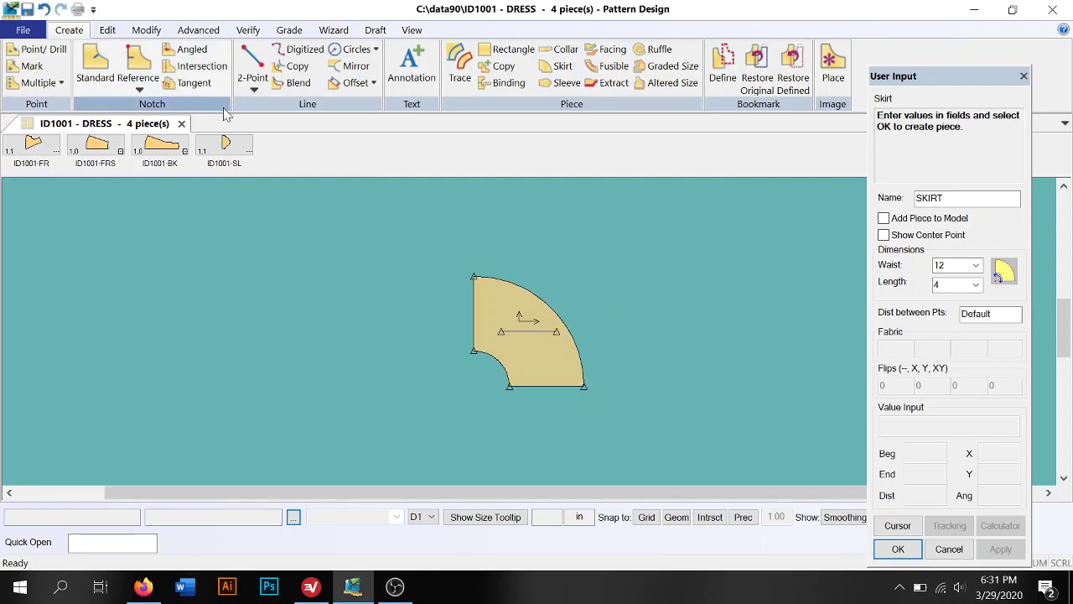
Step: Define an even 0.5 in seam allowance around the whole skirt piece, leave the command, and shift the piece aside to free up space
click(199, 31)
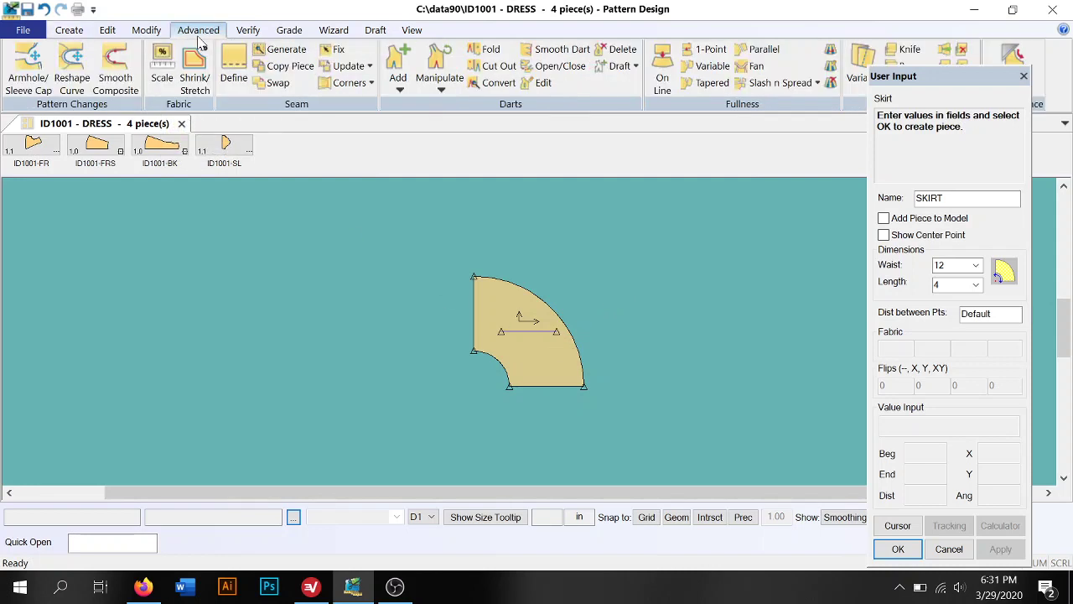
click(234, 69)
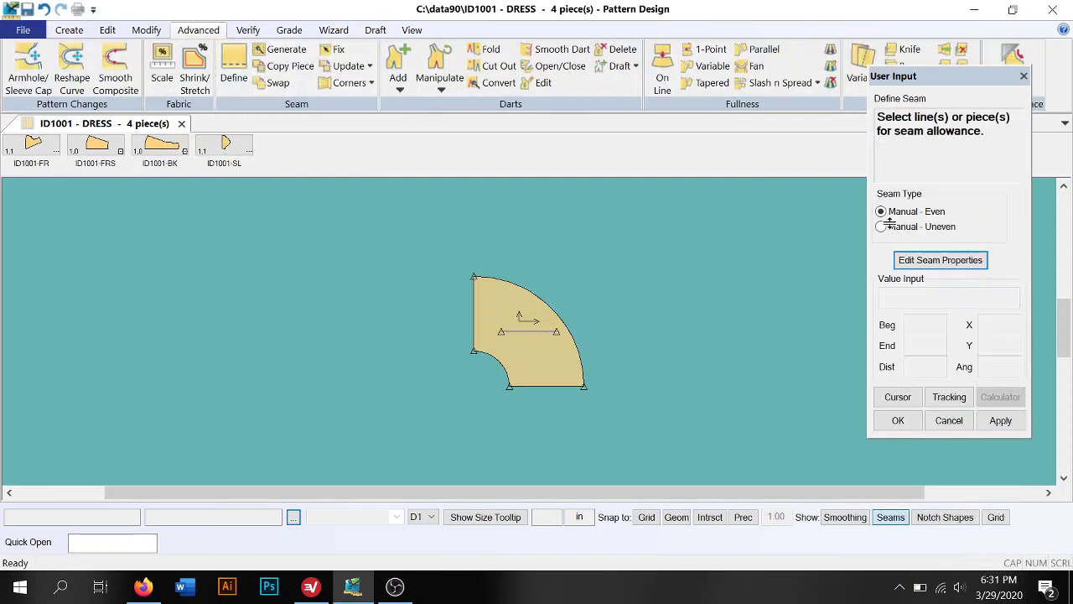
click(515, 316)
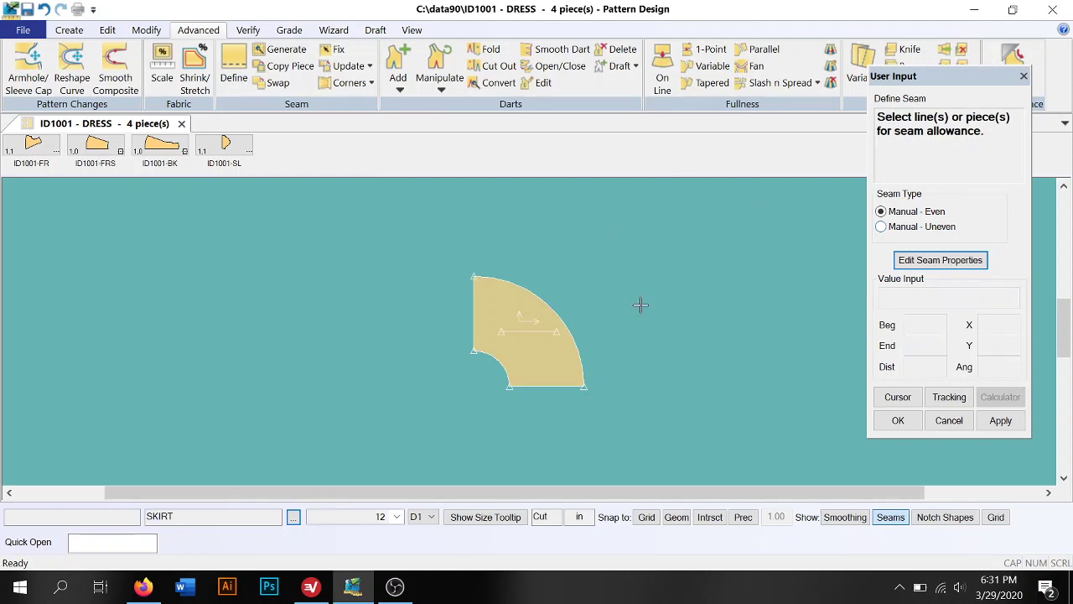
click(549, 359)
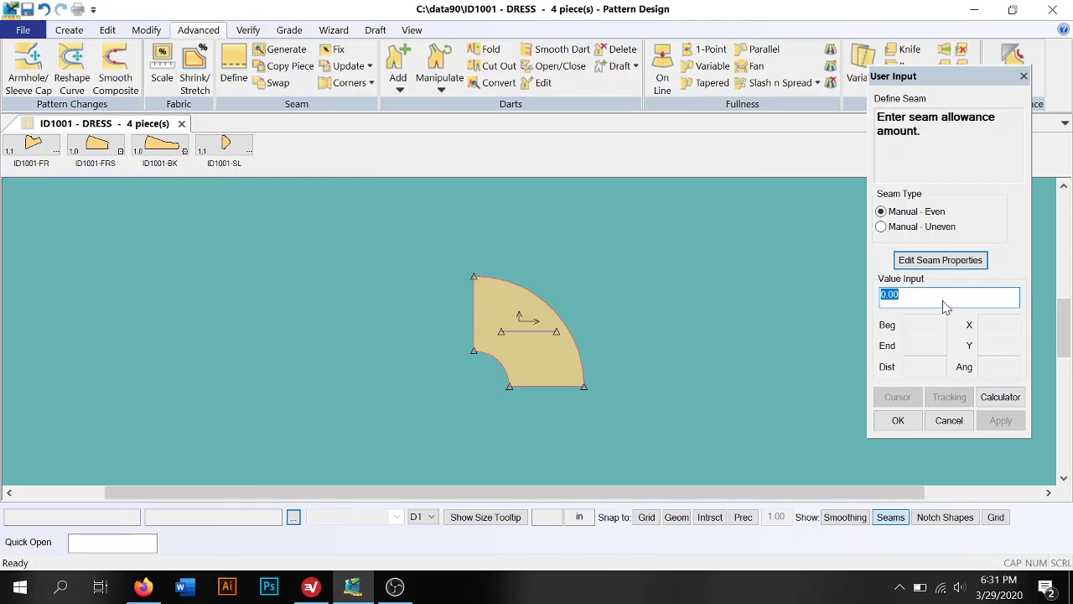
text(.5)
click(894, 421)
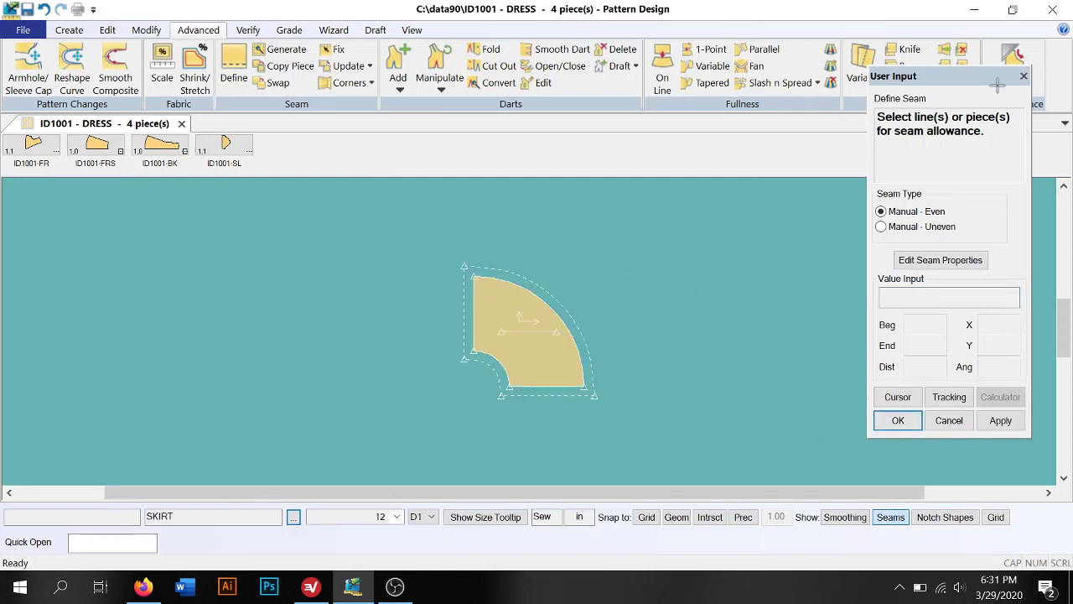
click(81, 31)
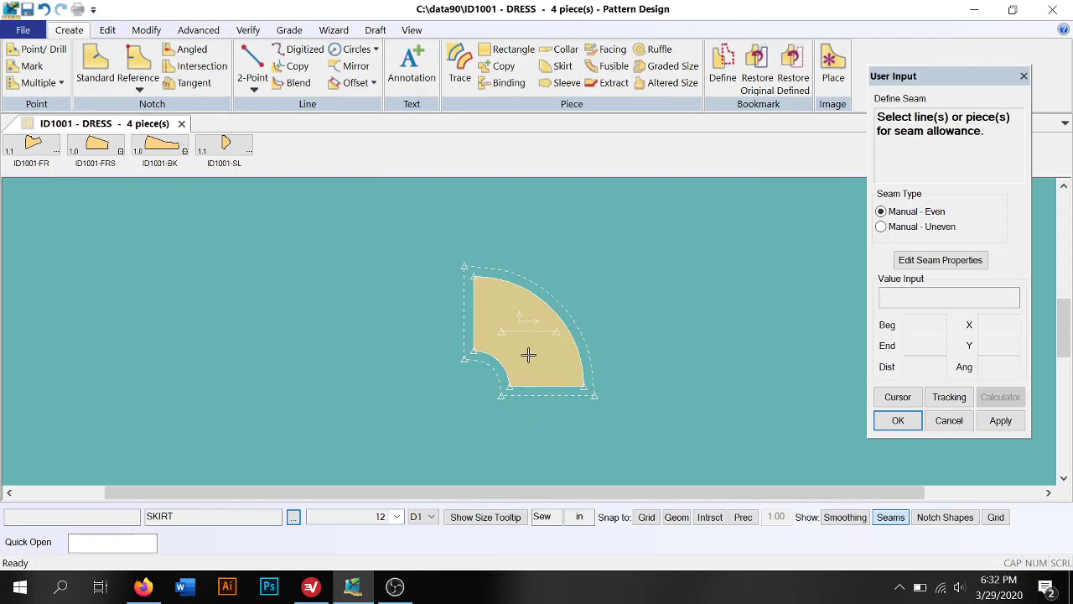
click(912, 422)
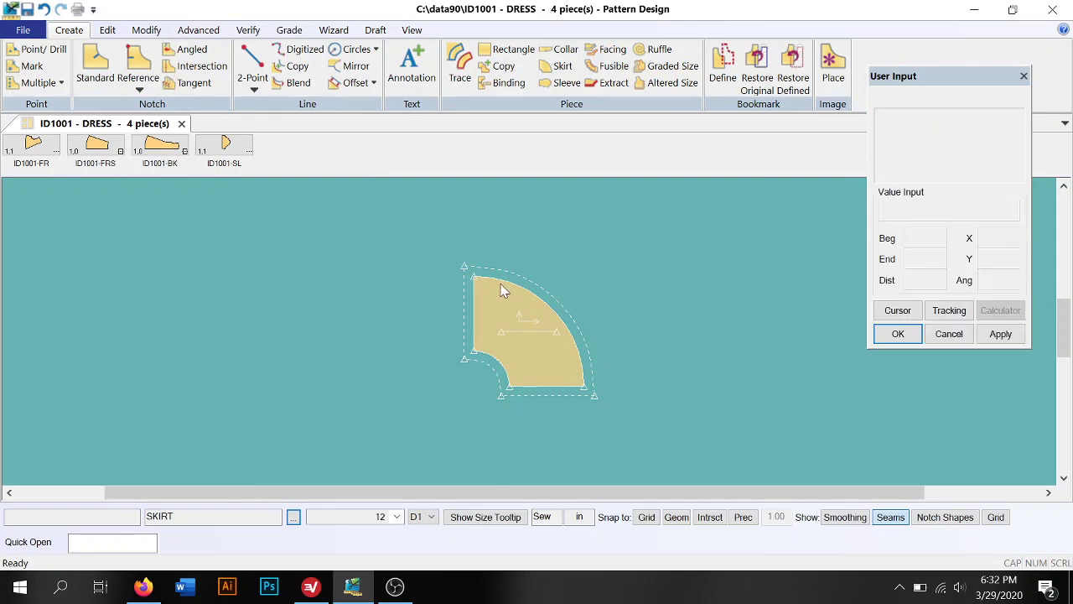
drag(492, 289, 4, 228)
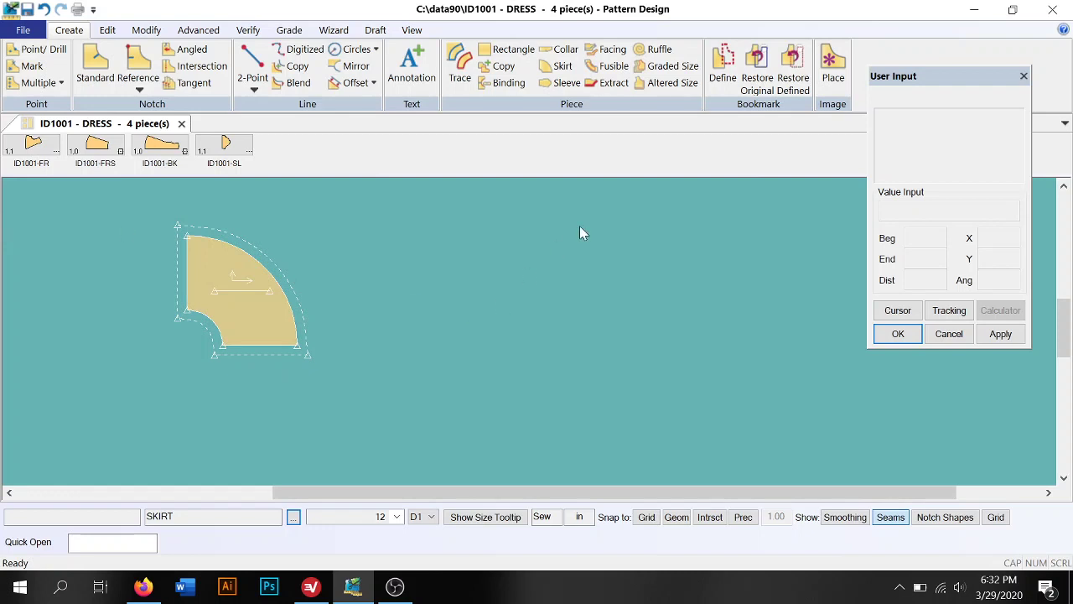
Step: Examine the name, dimension and notch settings for creating a sleeve piece, and close the input window
right_click(558, 84)
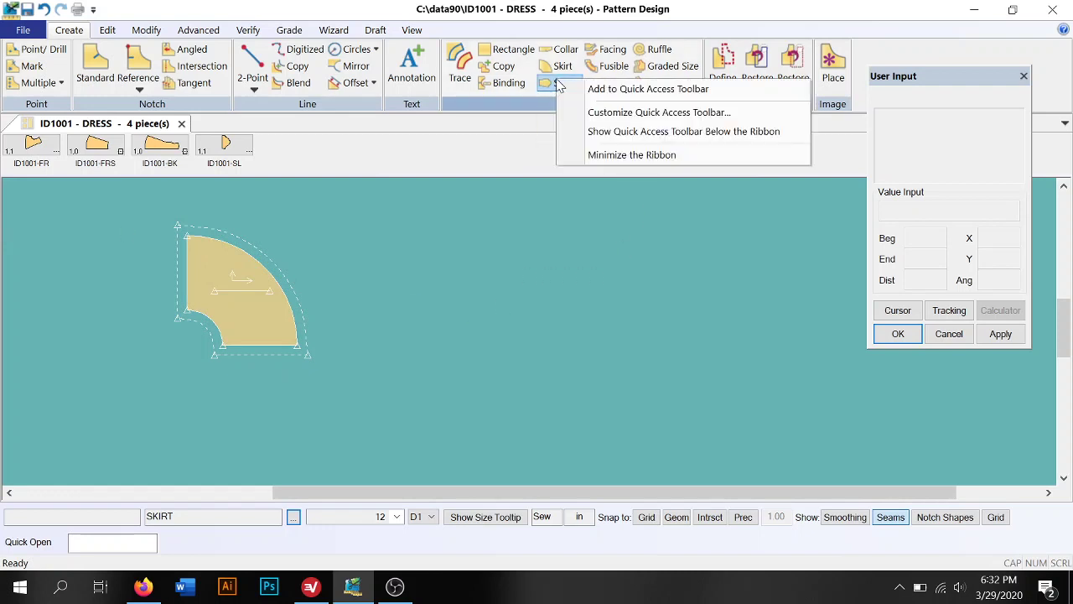
click(553, 90)
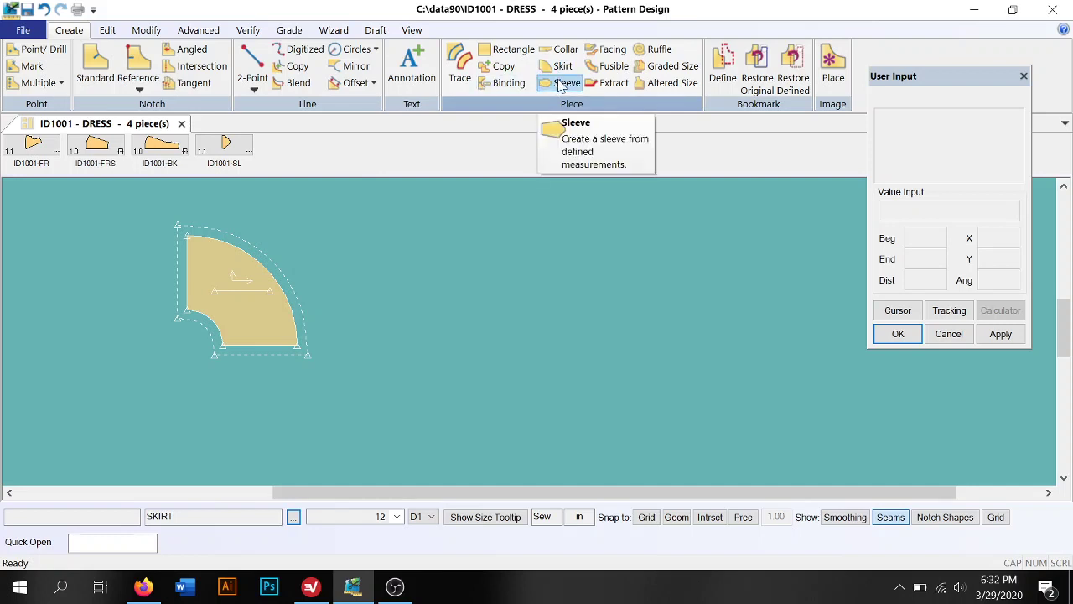
click(560, 86)
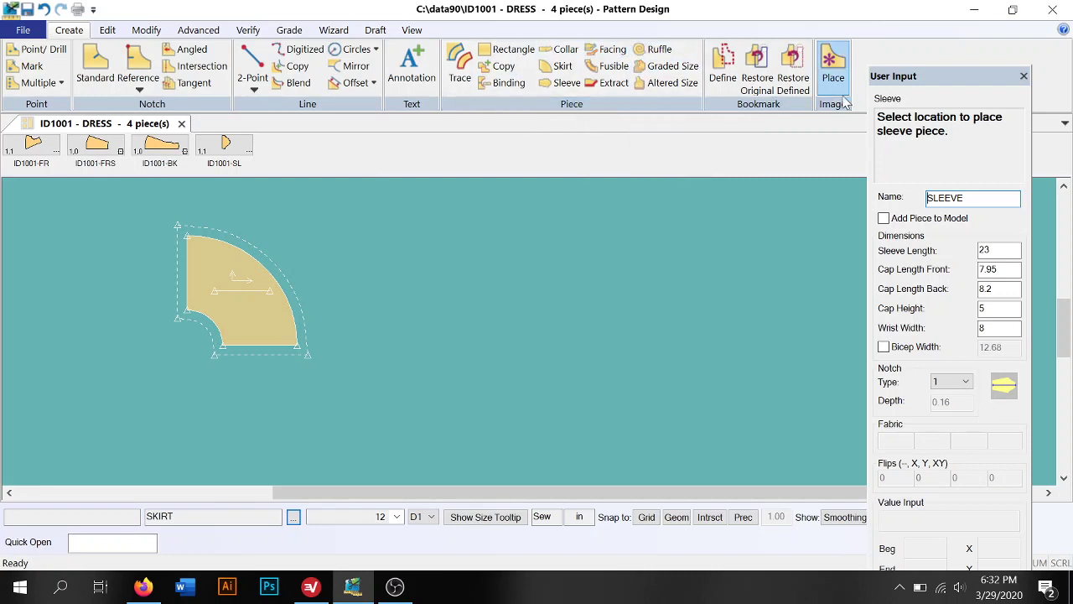
click(1024, 77)
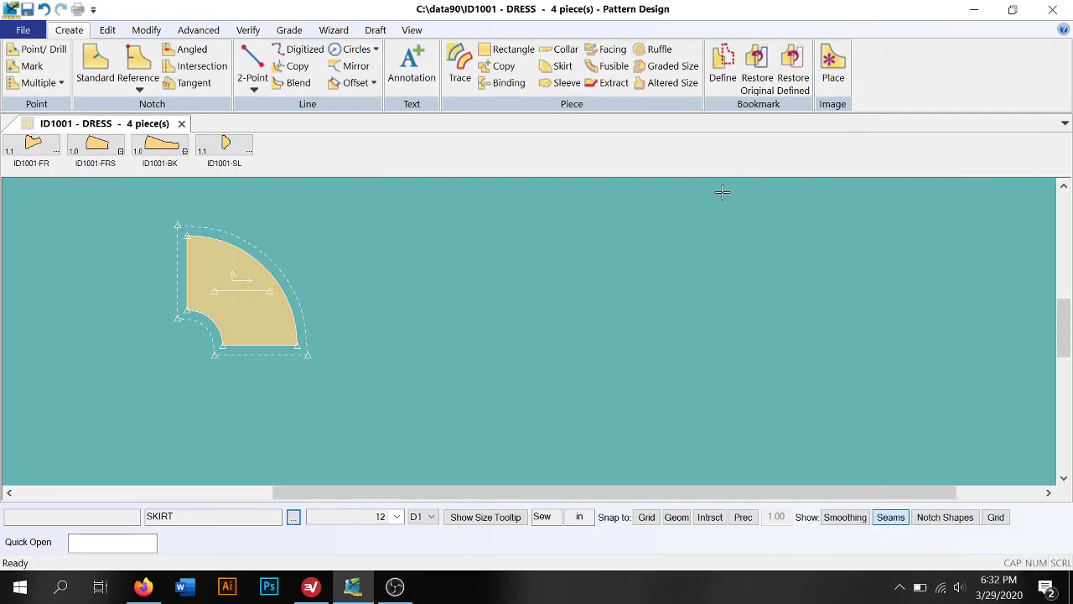